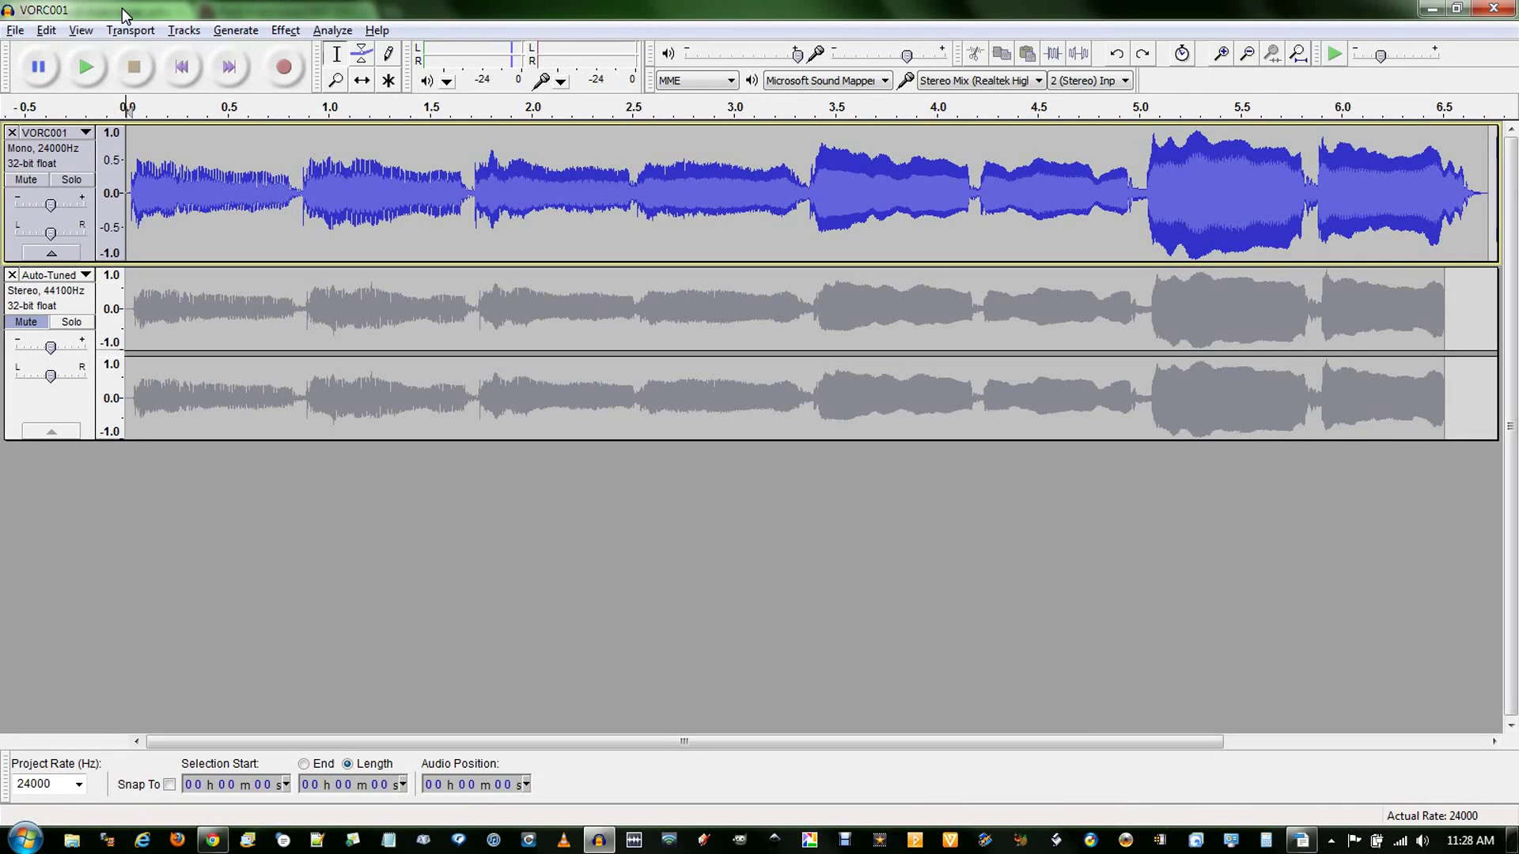
Play the original VORC001 track, then the Auto-Tuned track, and switch to the browser
key("space")
left_click(32, 190)
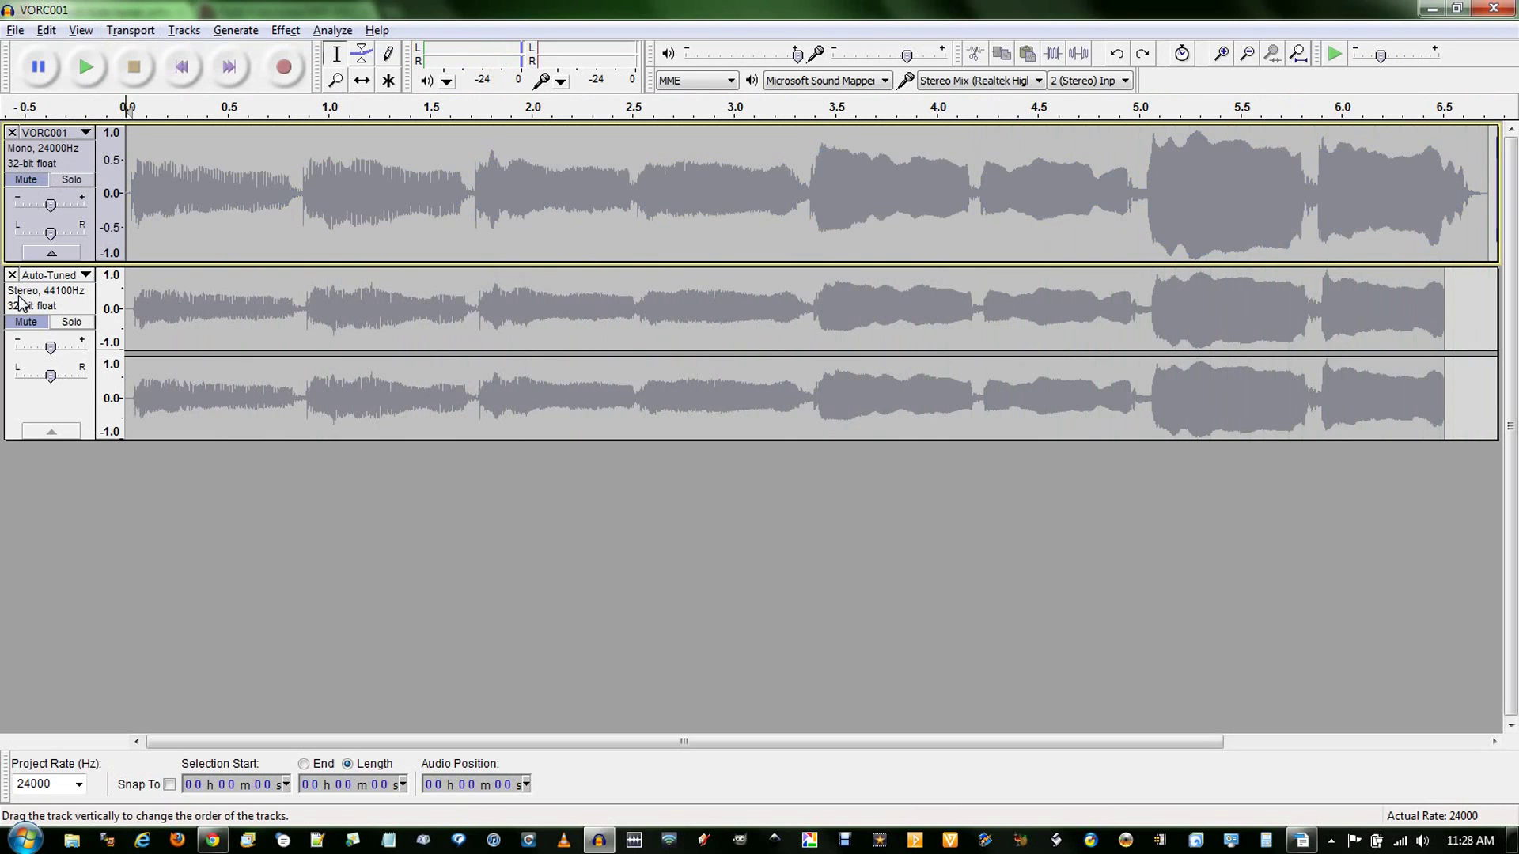
left_click(17, 320)
key("space")
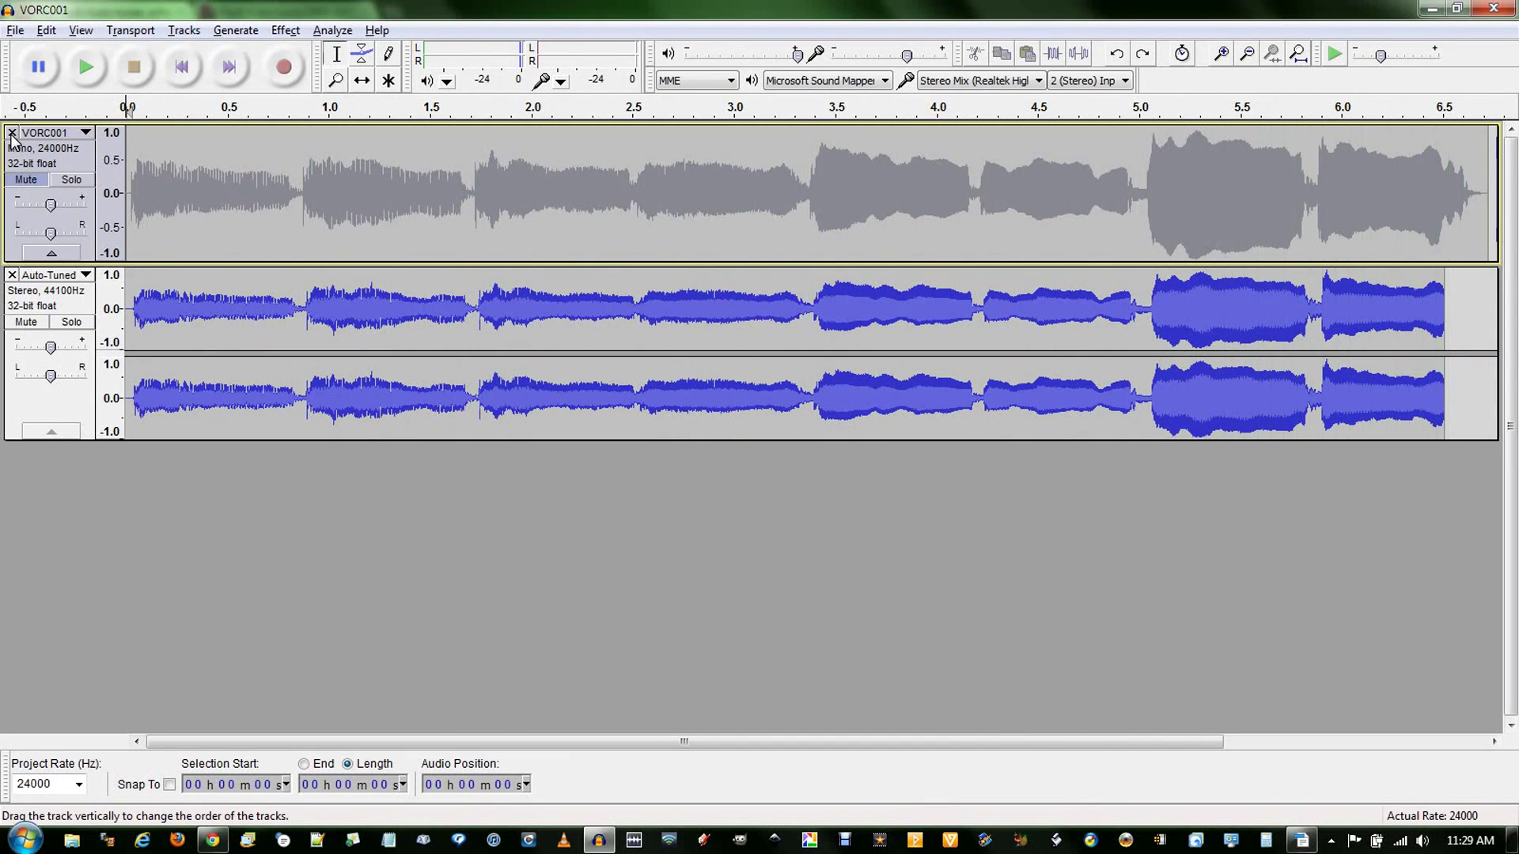
key("alt+Tab")
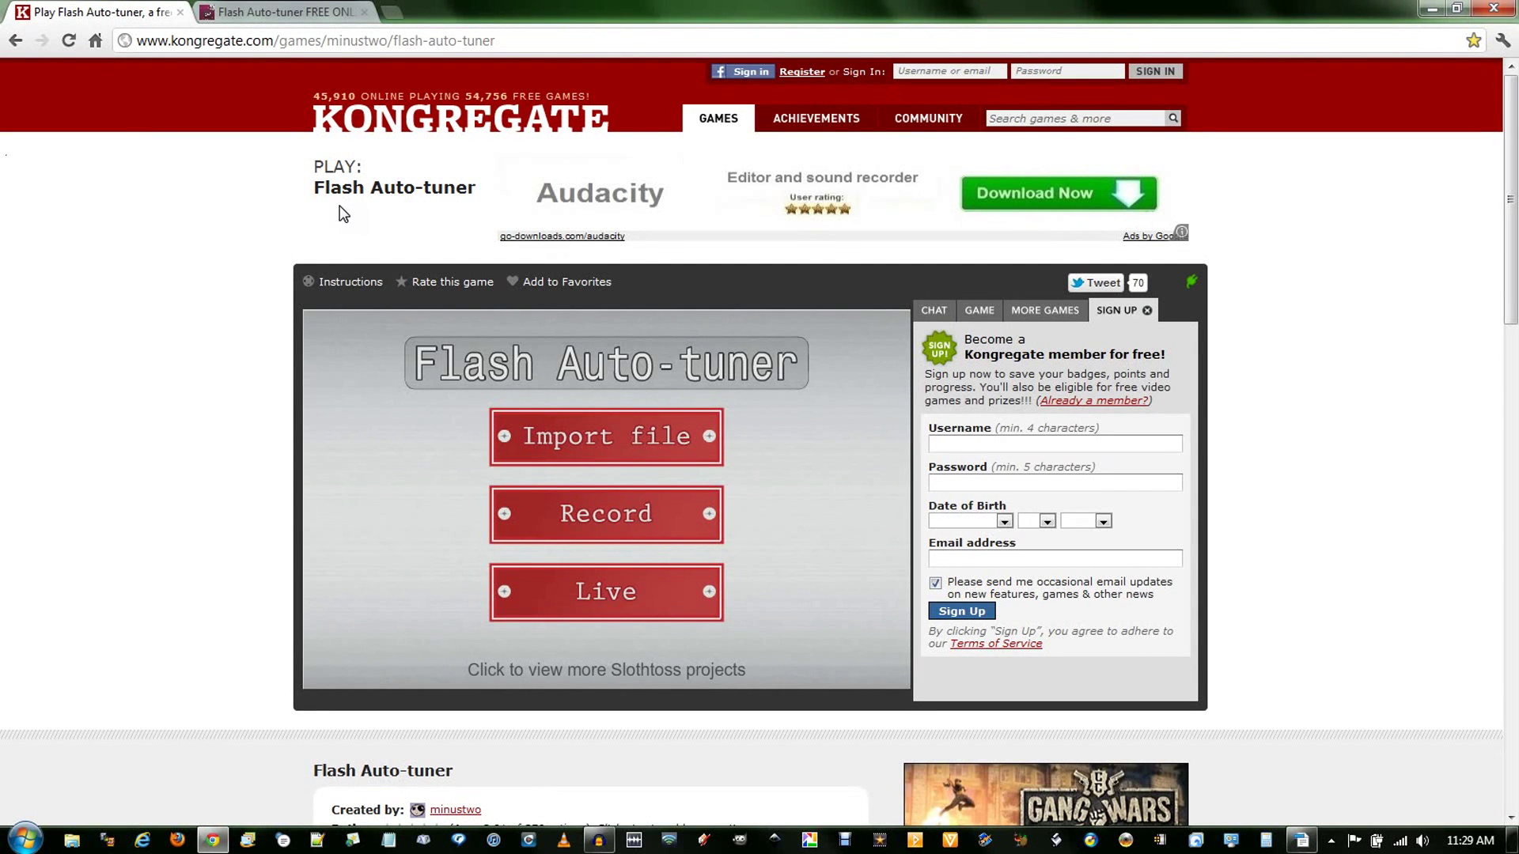
Check the auto-tuner on the other browser tab, then return to the Kongregate auto-tuner page
left_click(269, 10)
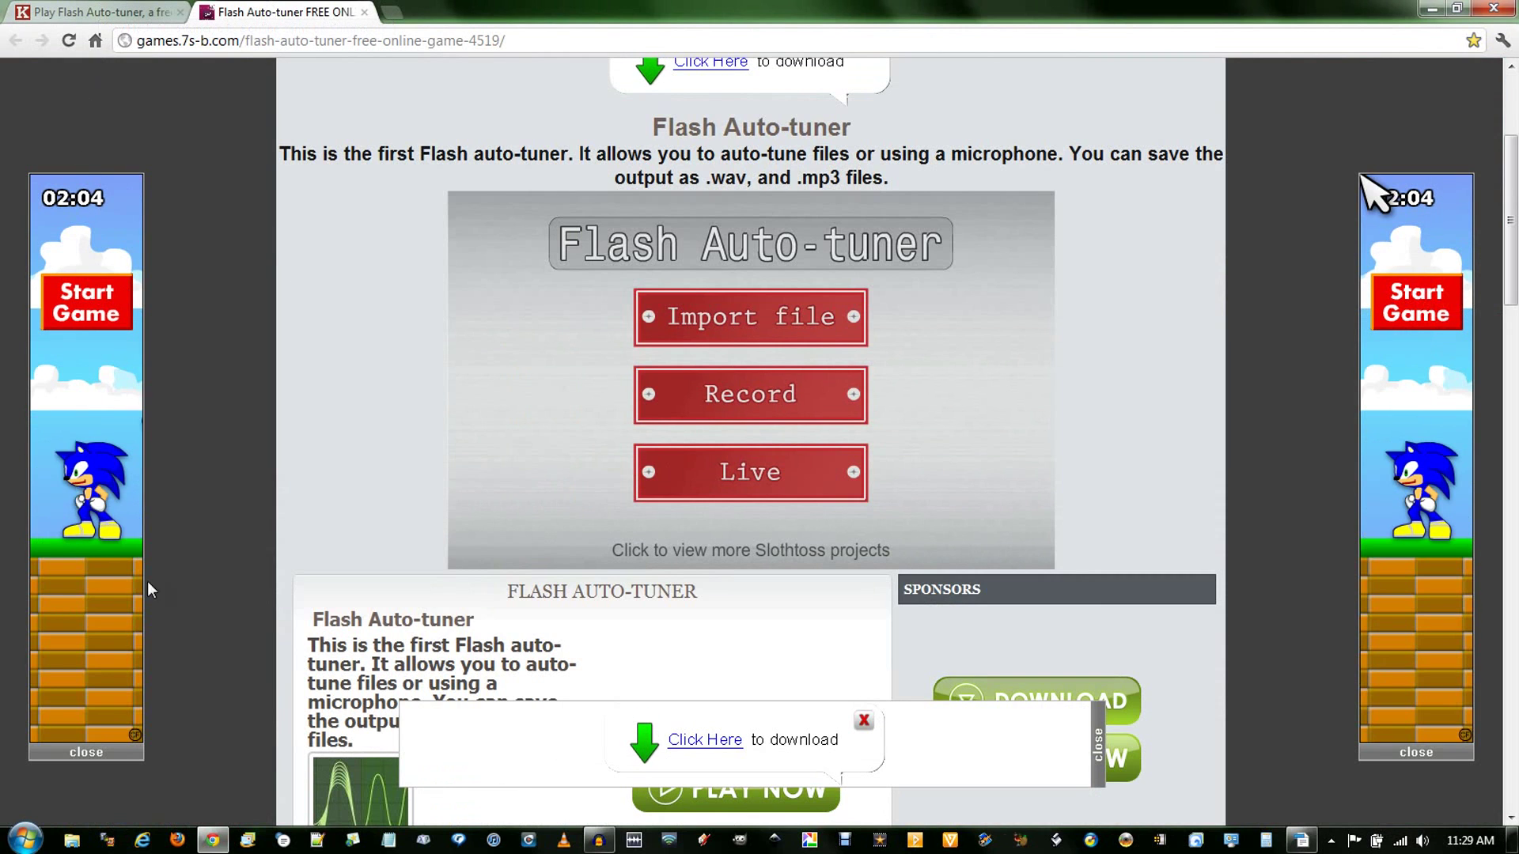
left_click(99, 10)
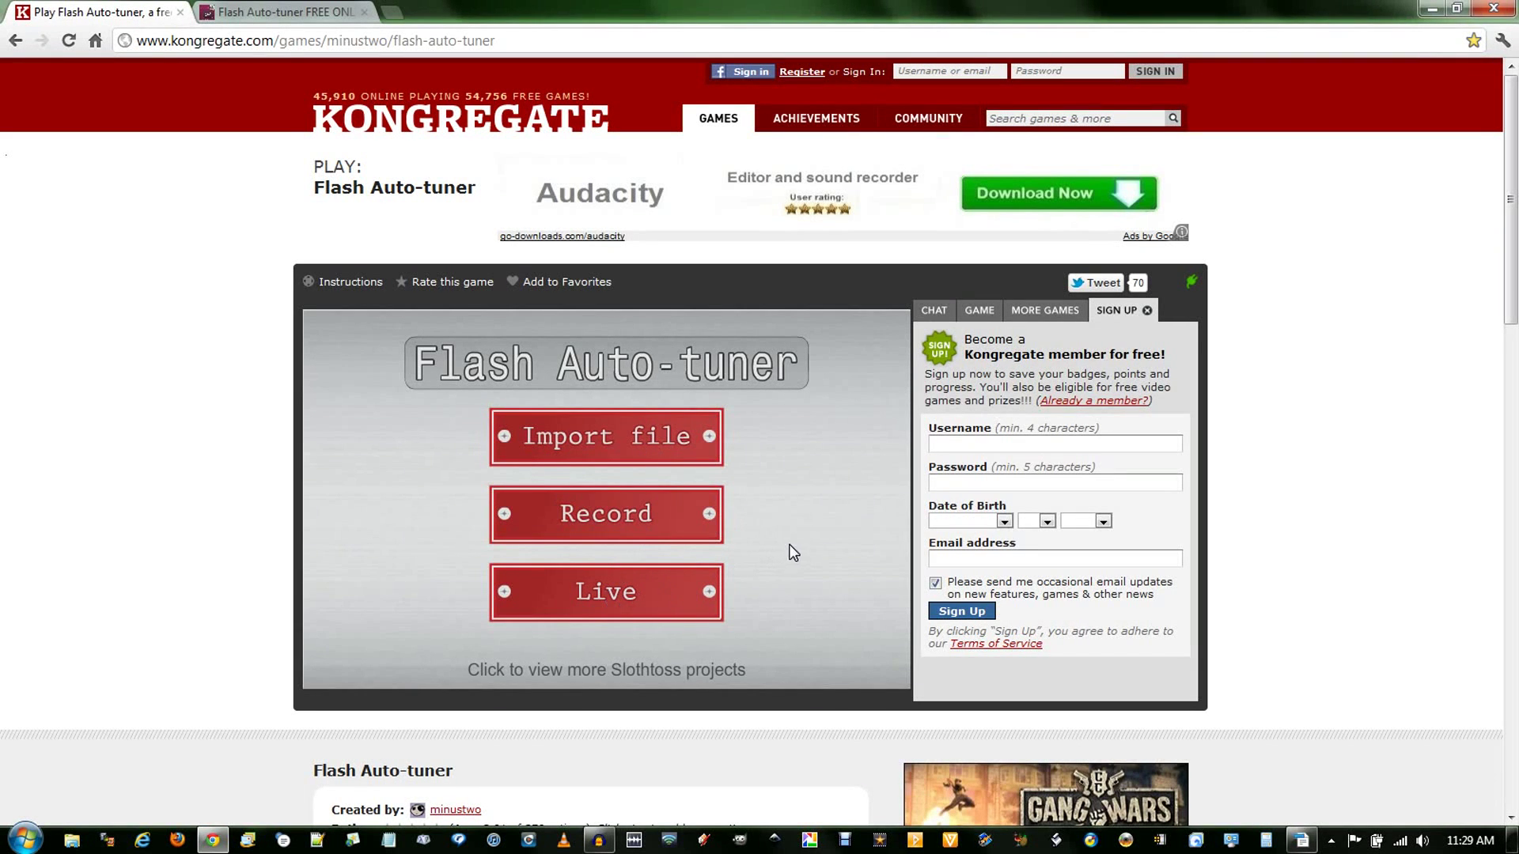
Import the Original recording from the Auto-Tune folder into the auto-tuner
left_click(629, 449)
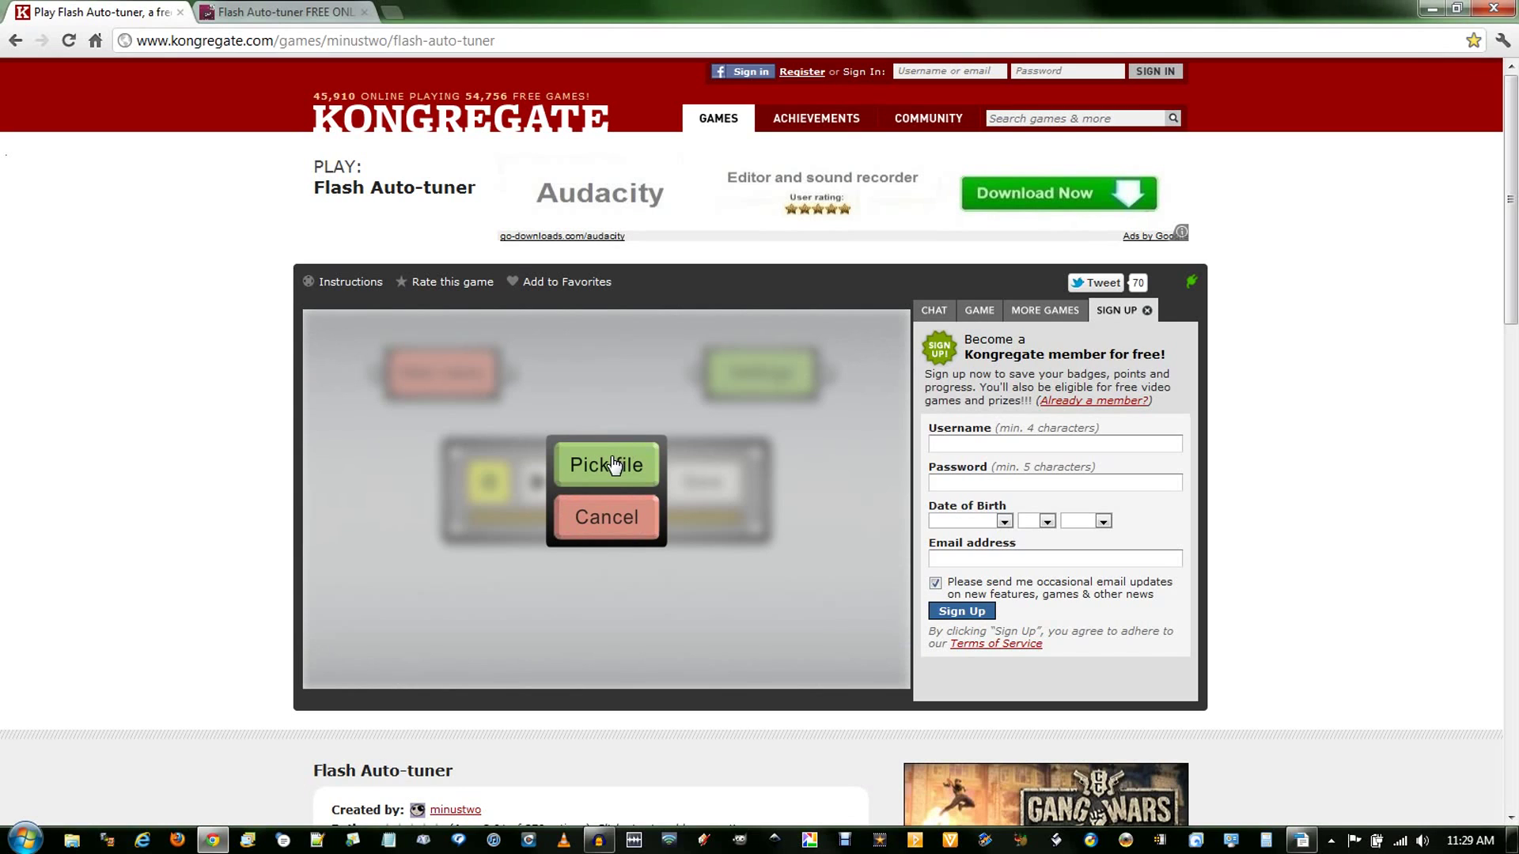
left_click(602, 466)
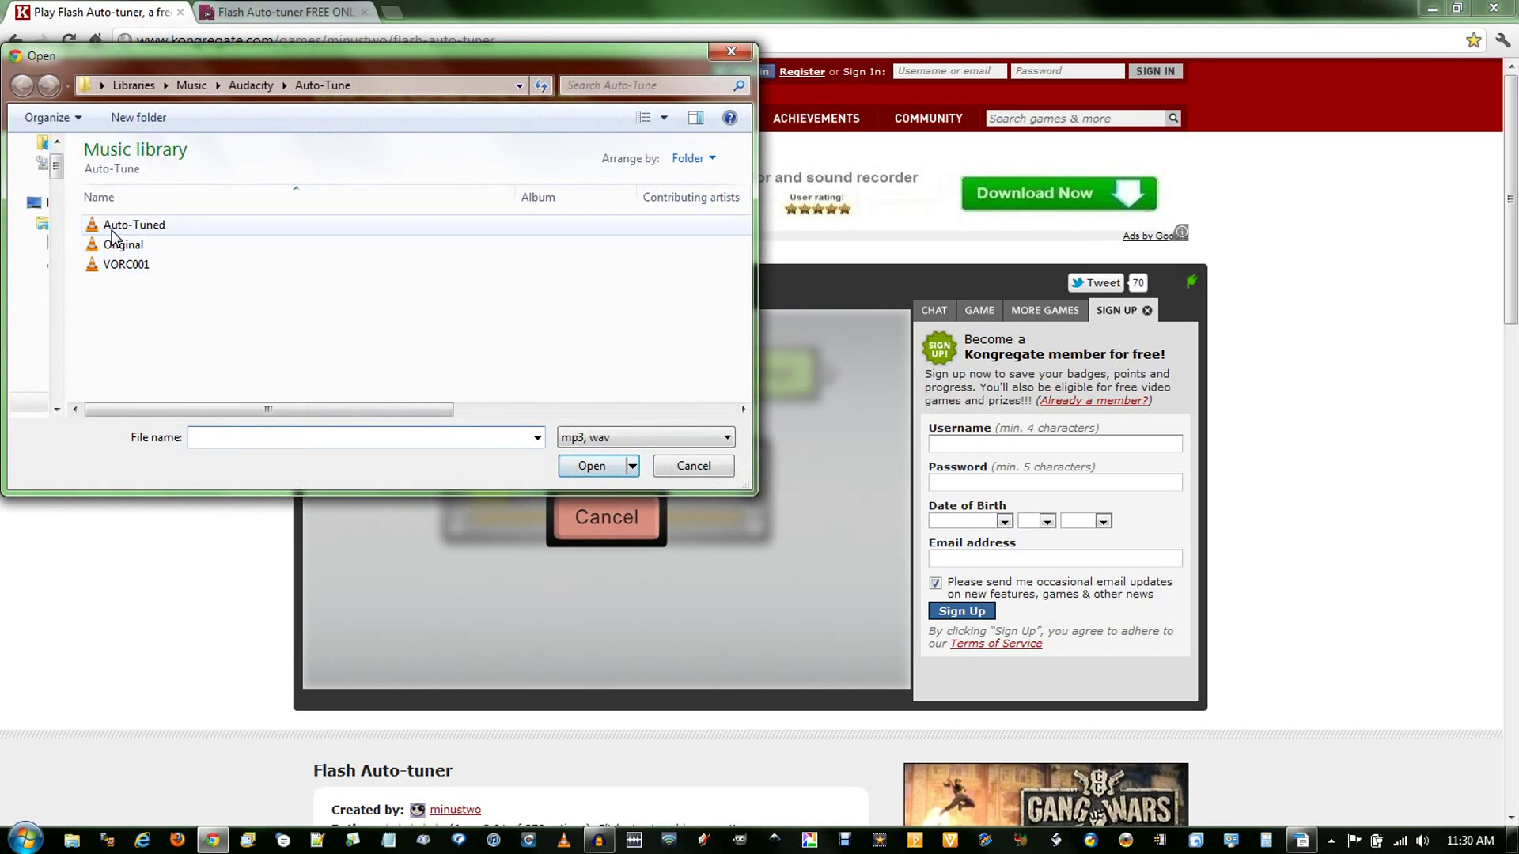
left_click(115, 243)
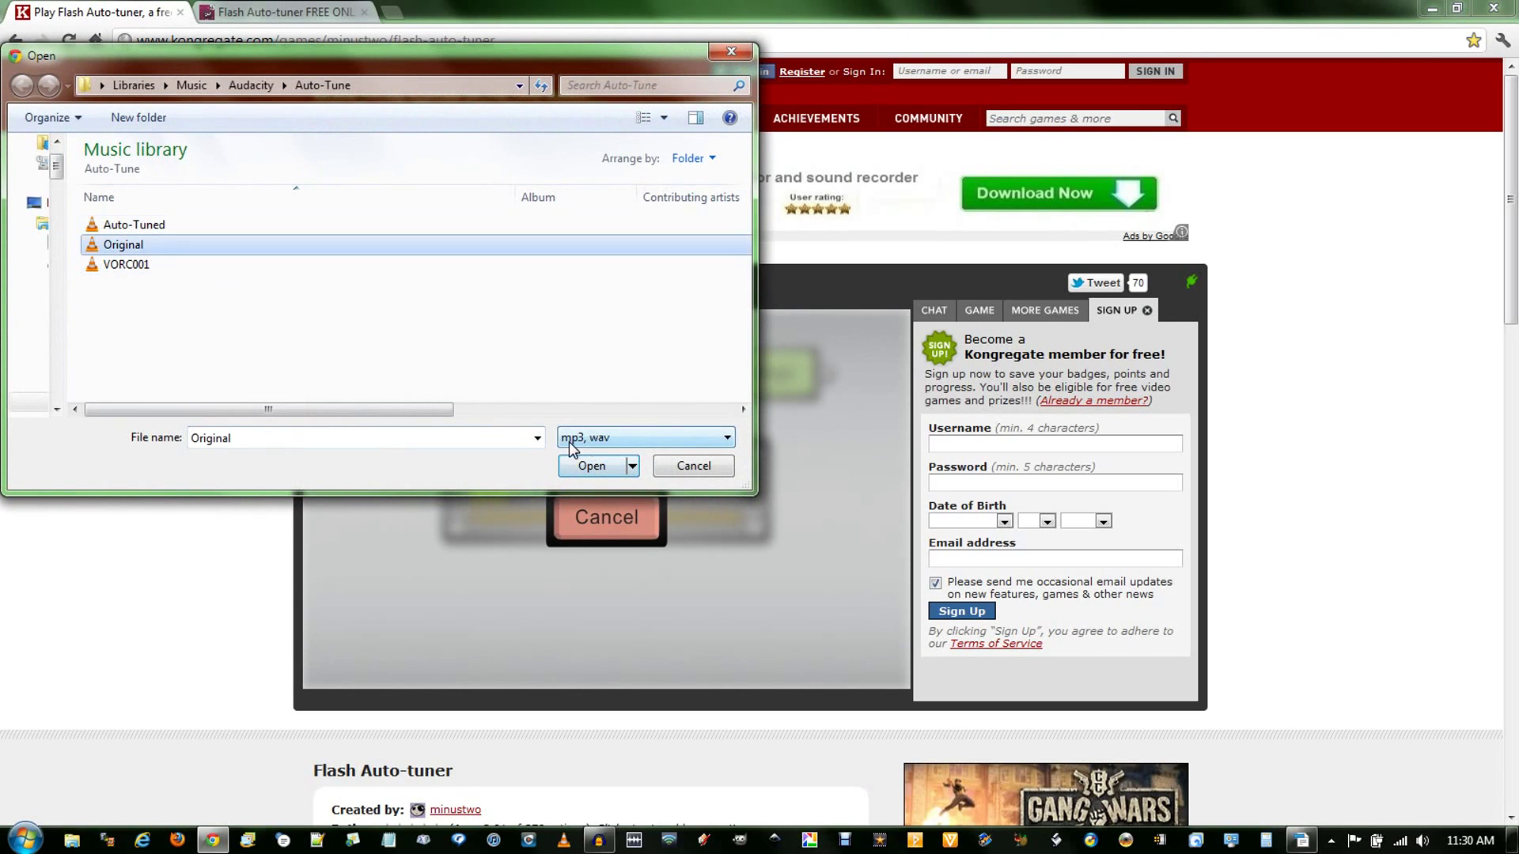
left_click(601, 468)
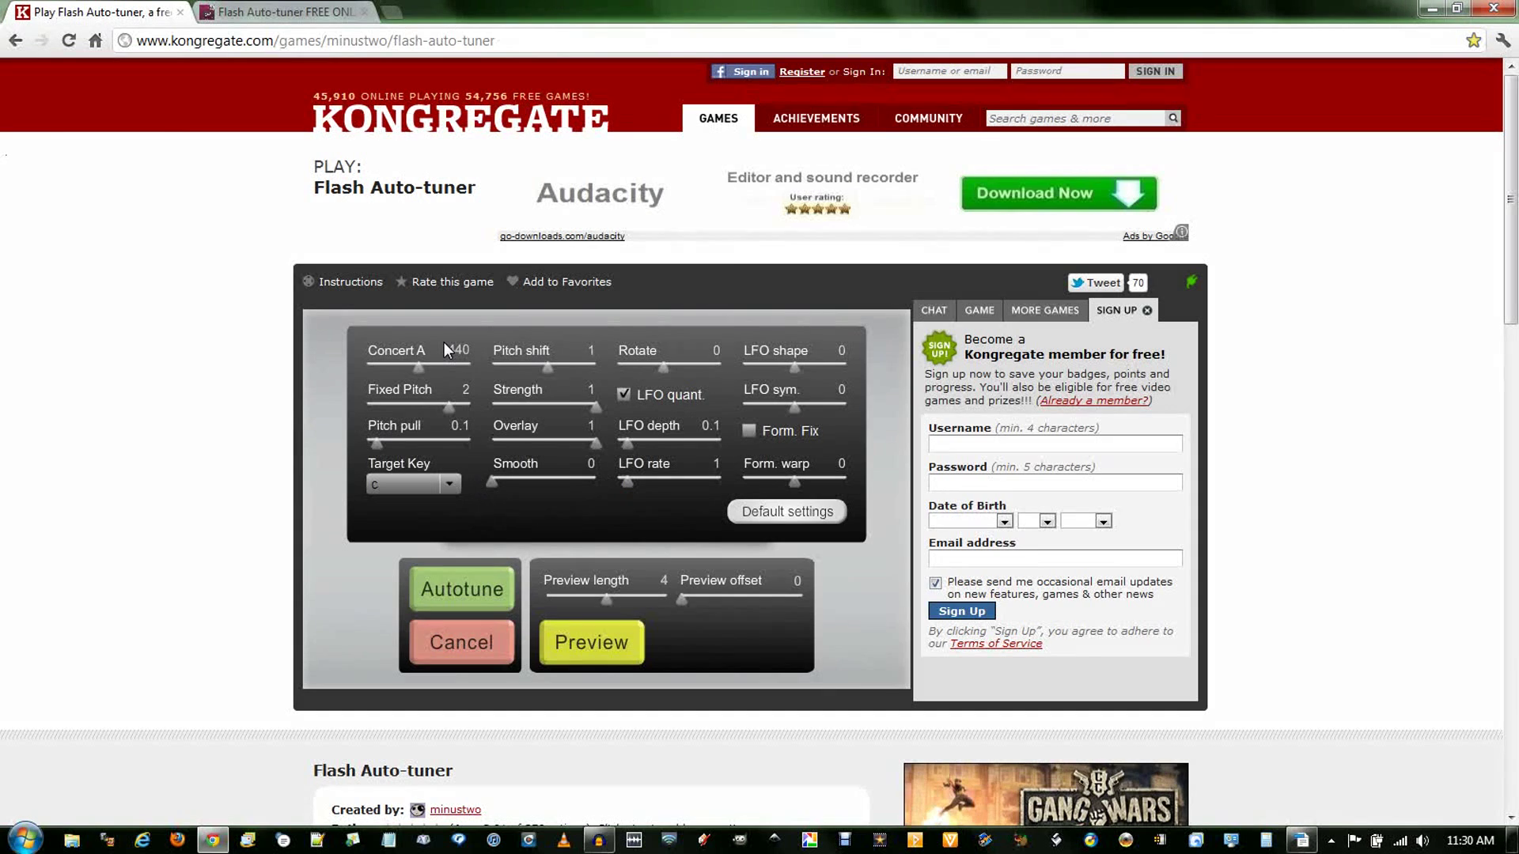
Choose D as the target key and generate a preview of the tuned vocal
left_click(449, 483)
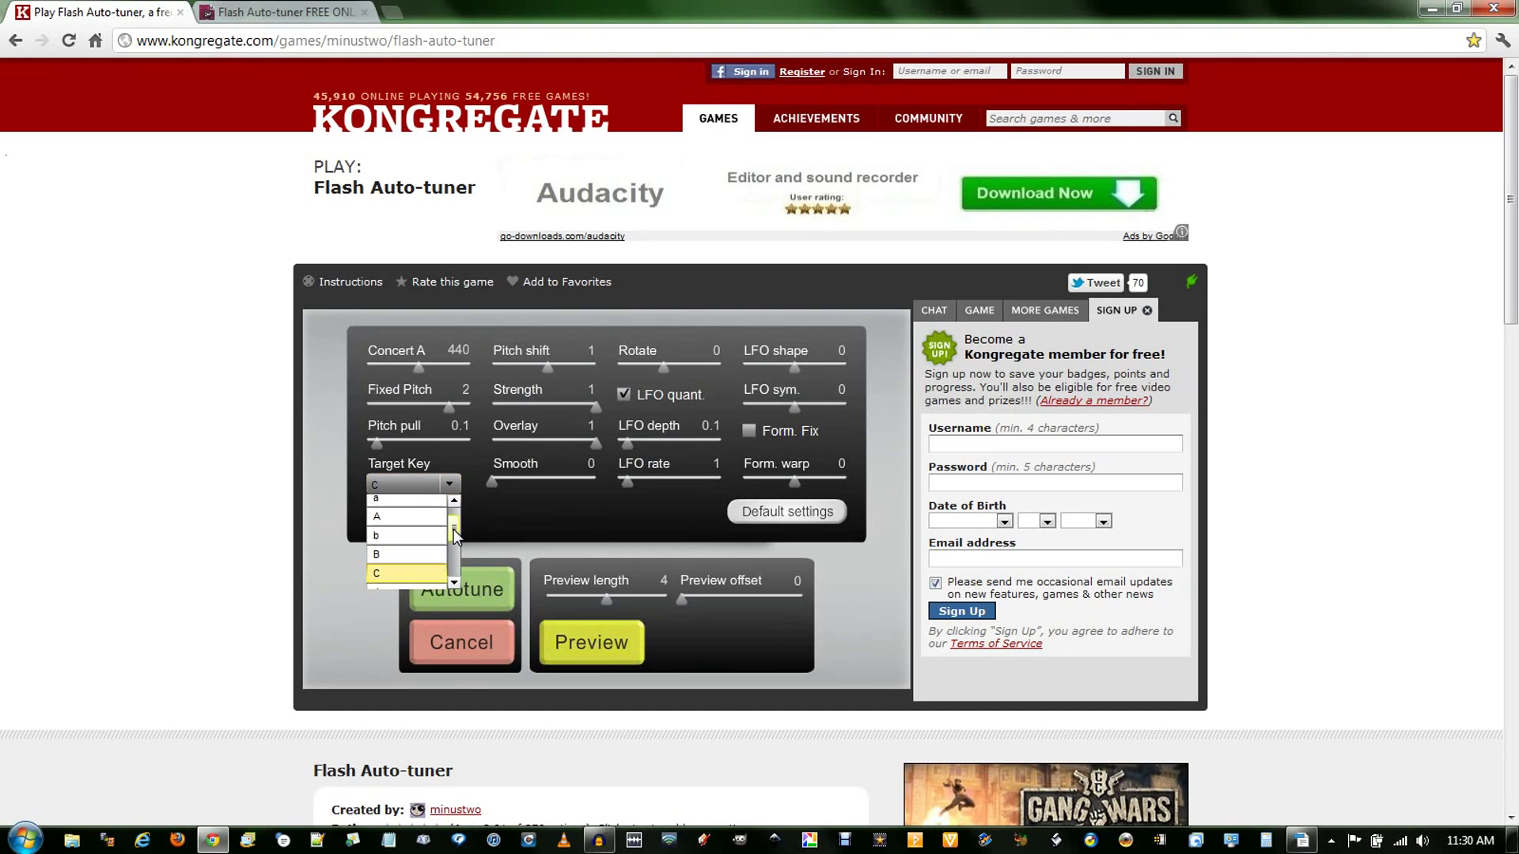
left_click_drag(453, 529, 458, 544)
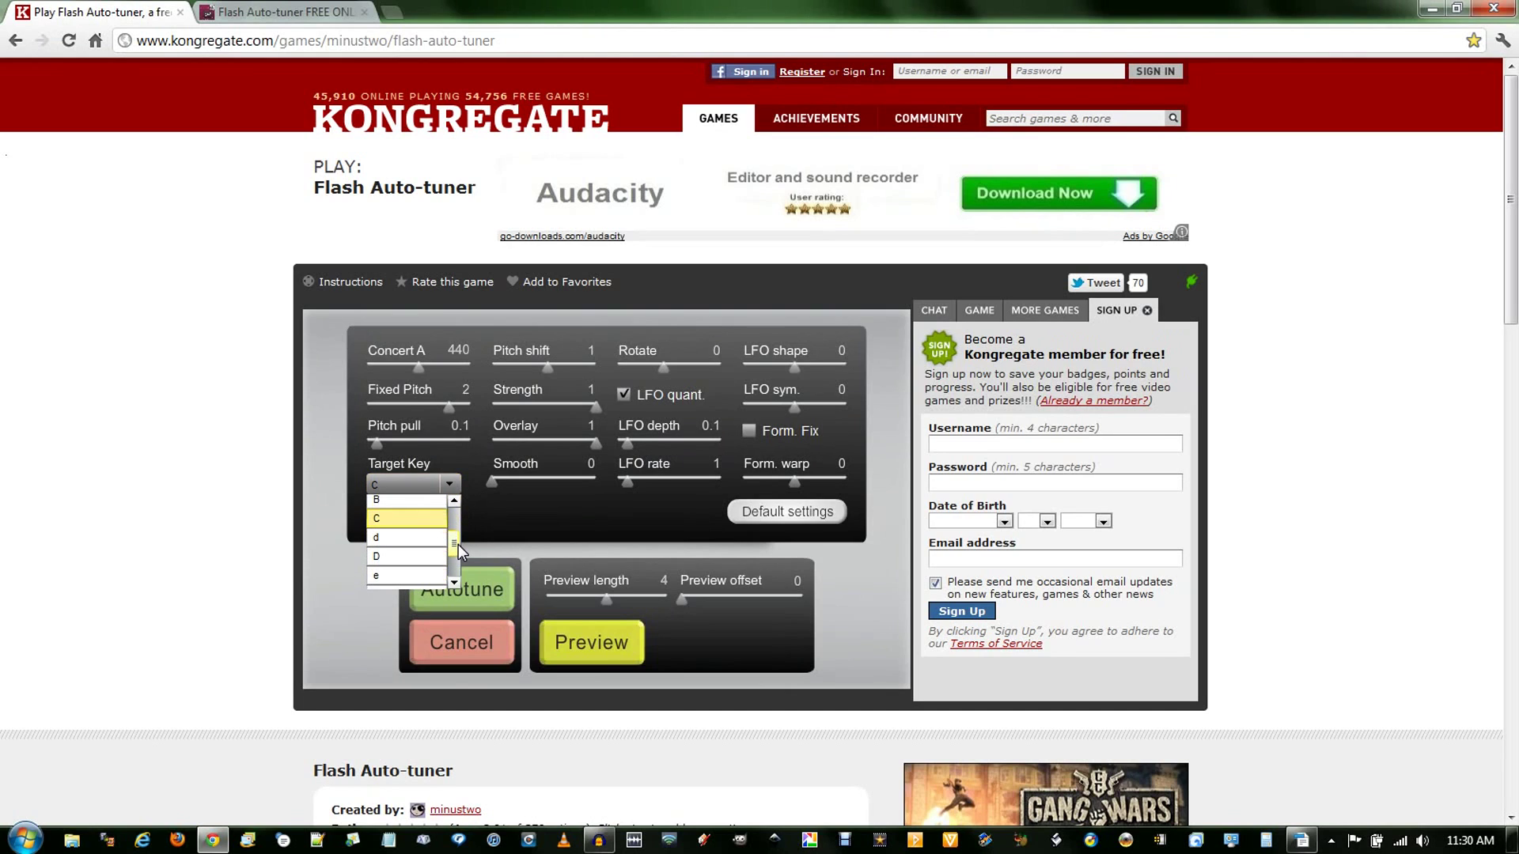
left_click(388, 559)
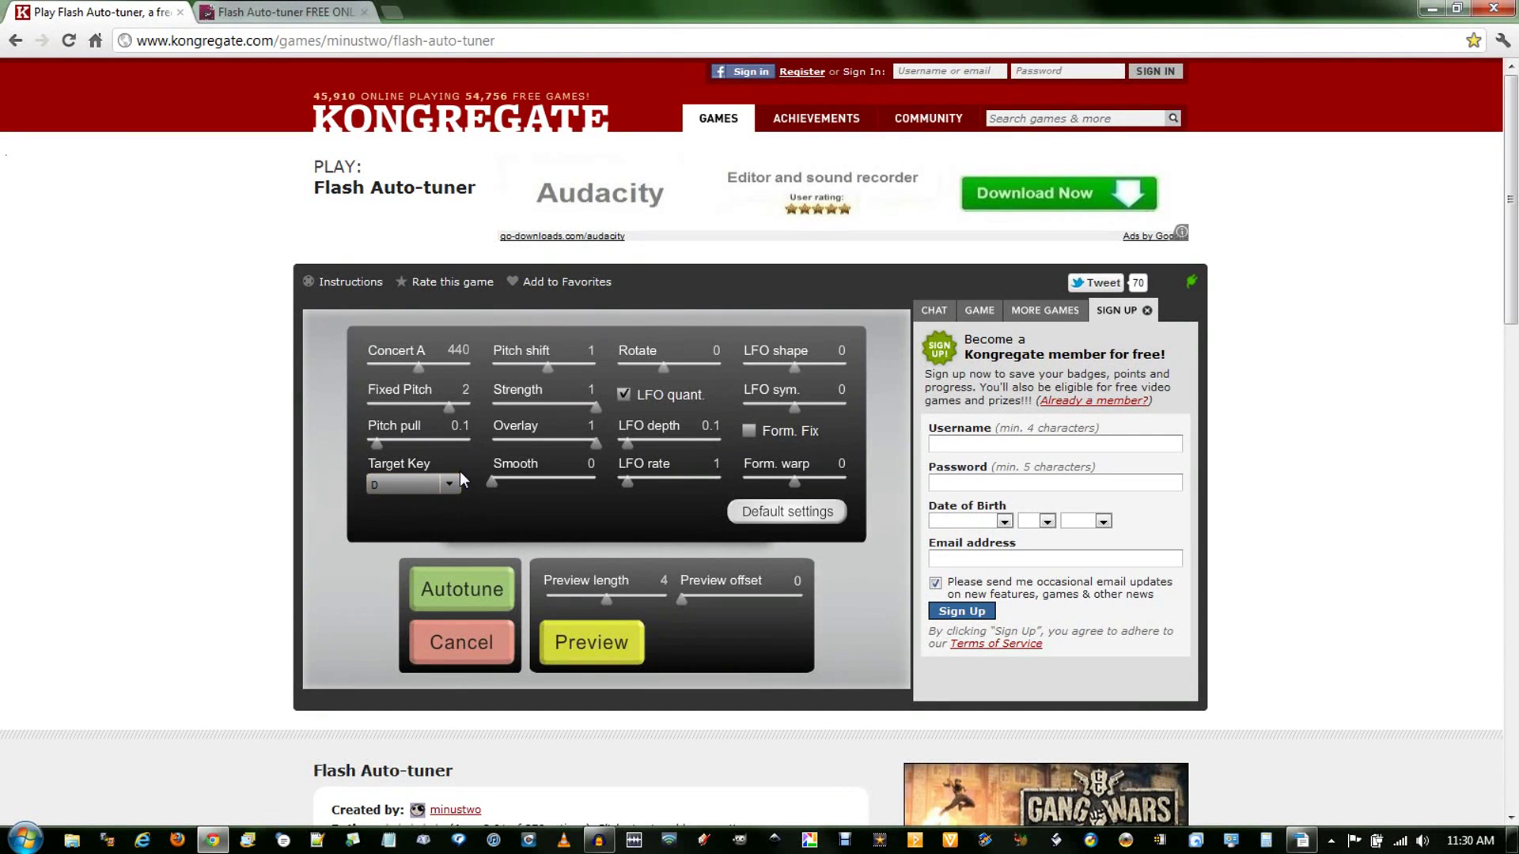
left_click(578, 654)
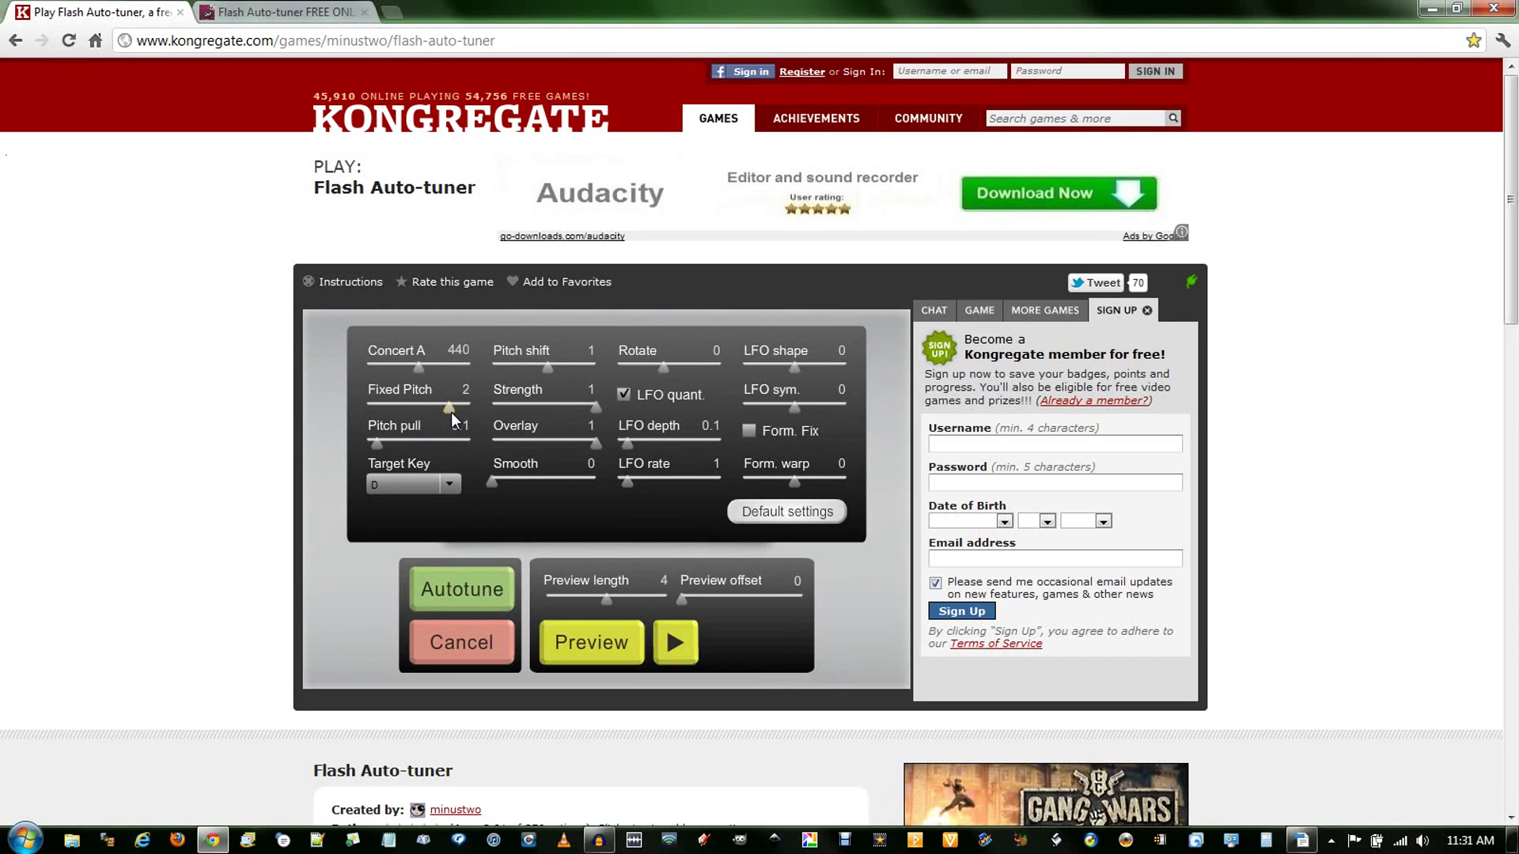
Lower Fixed Pitch from 2 to 0, regenerate the preview, and raise Smooth above 0
left_click_drag(451, 409, 349, 441)
left_click(593, 640)
left_click_drag(493, 481, 507, 489)
Preview the vocal, then set LFO depth to 0.1 and LFO shape to -1 and preview again
left_click(601, 641)
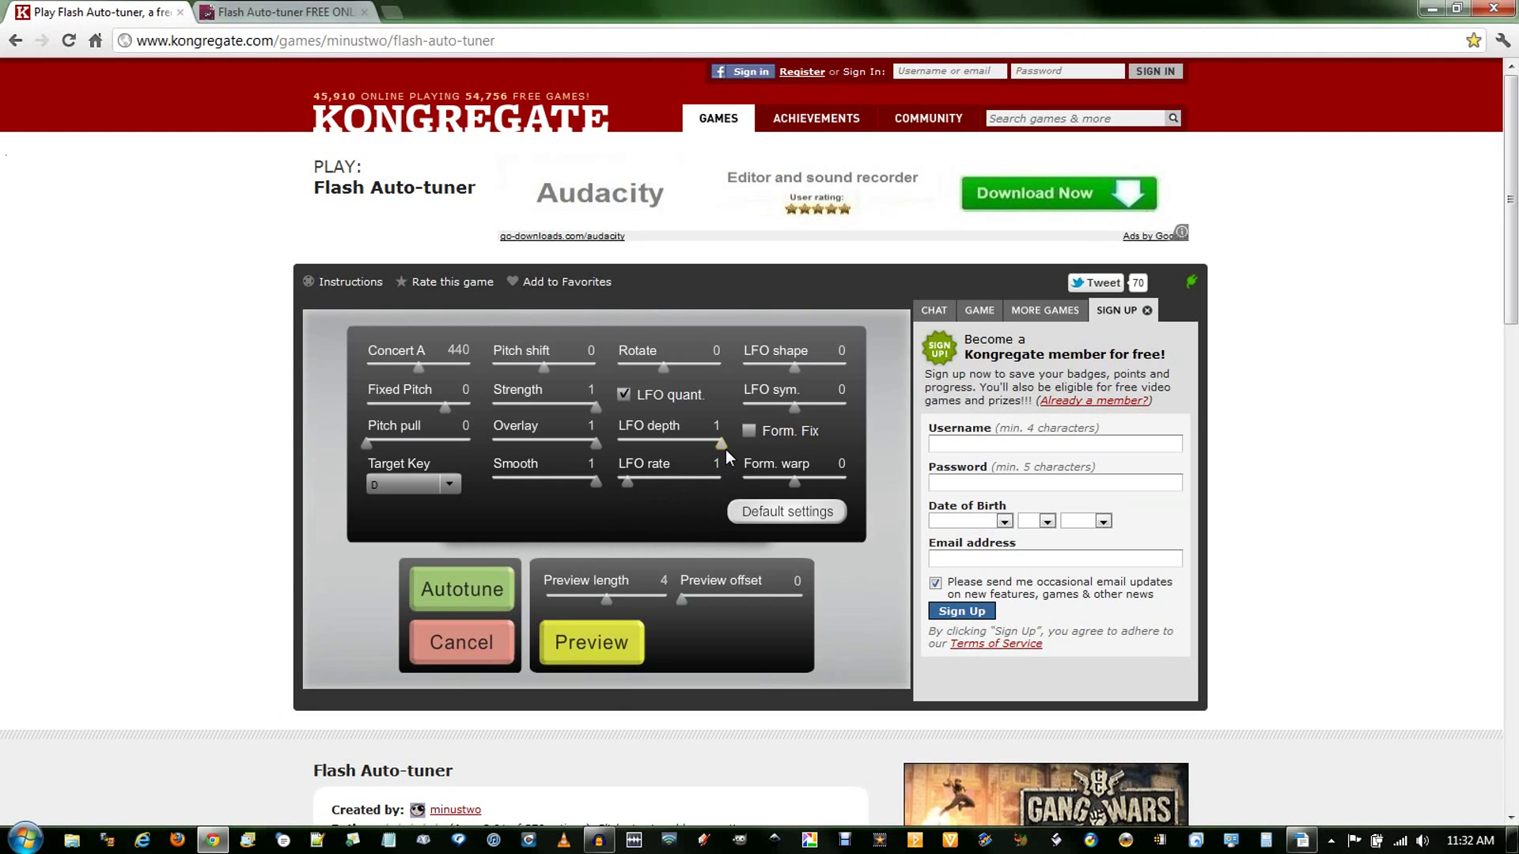
left_click_drag(724, 449, 628, 460)
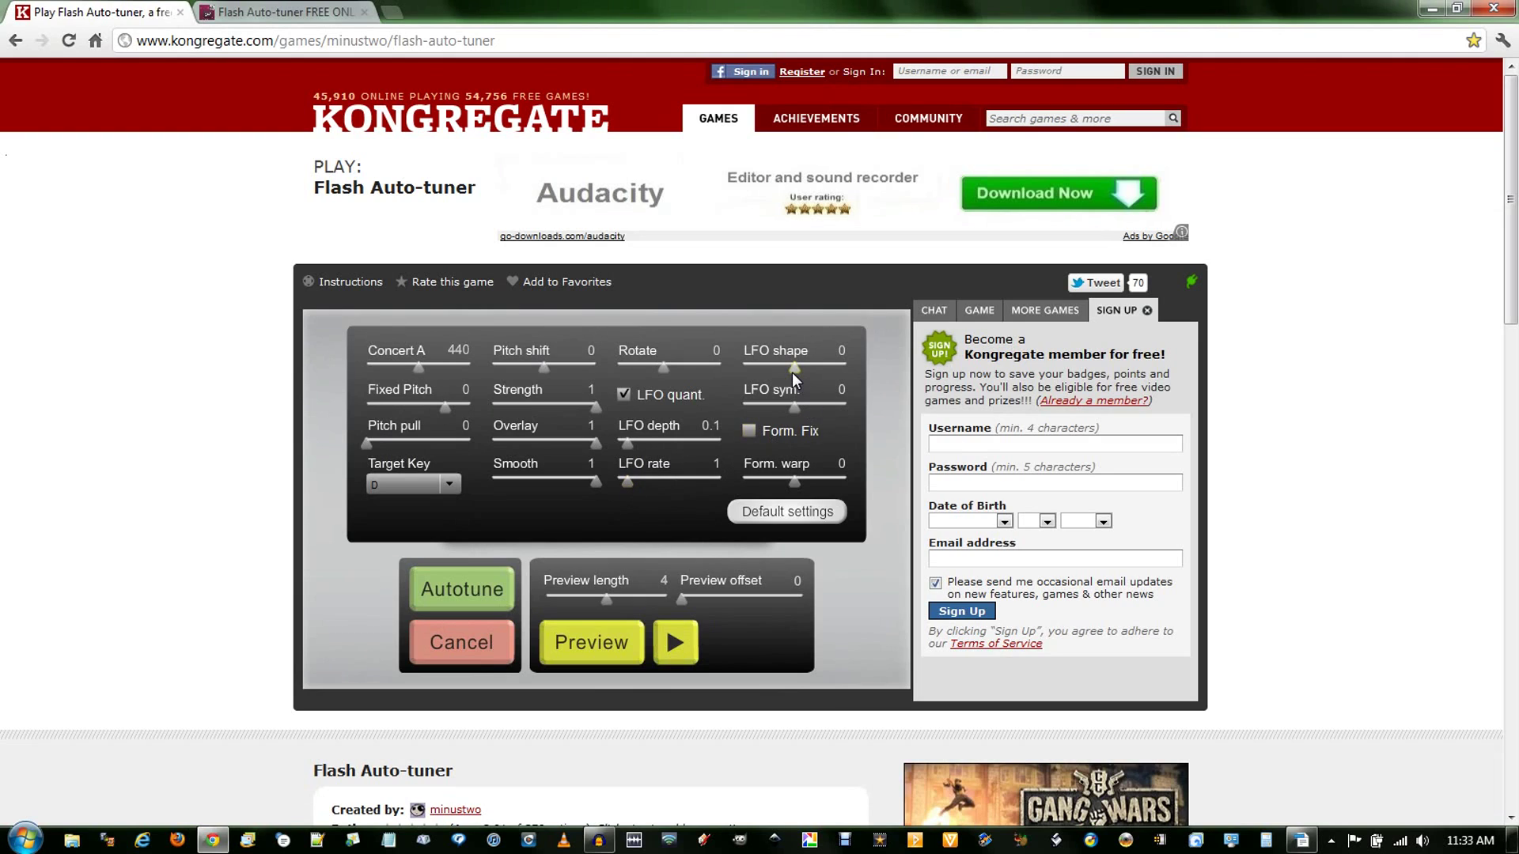
left_click_drag(791, 373, 738, 380)
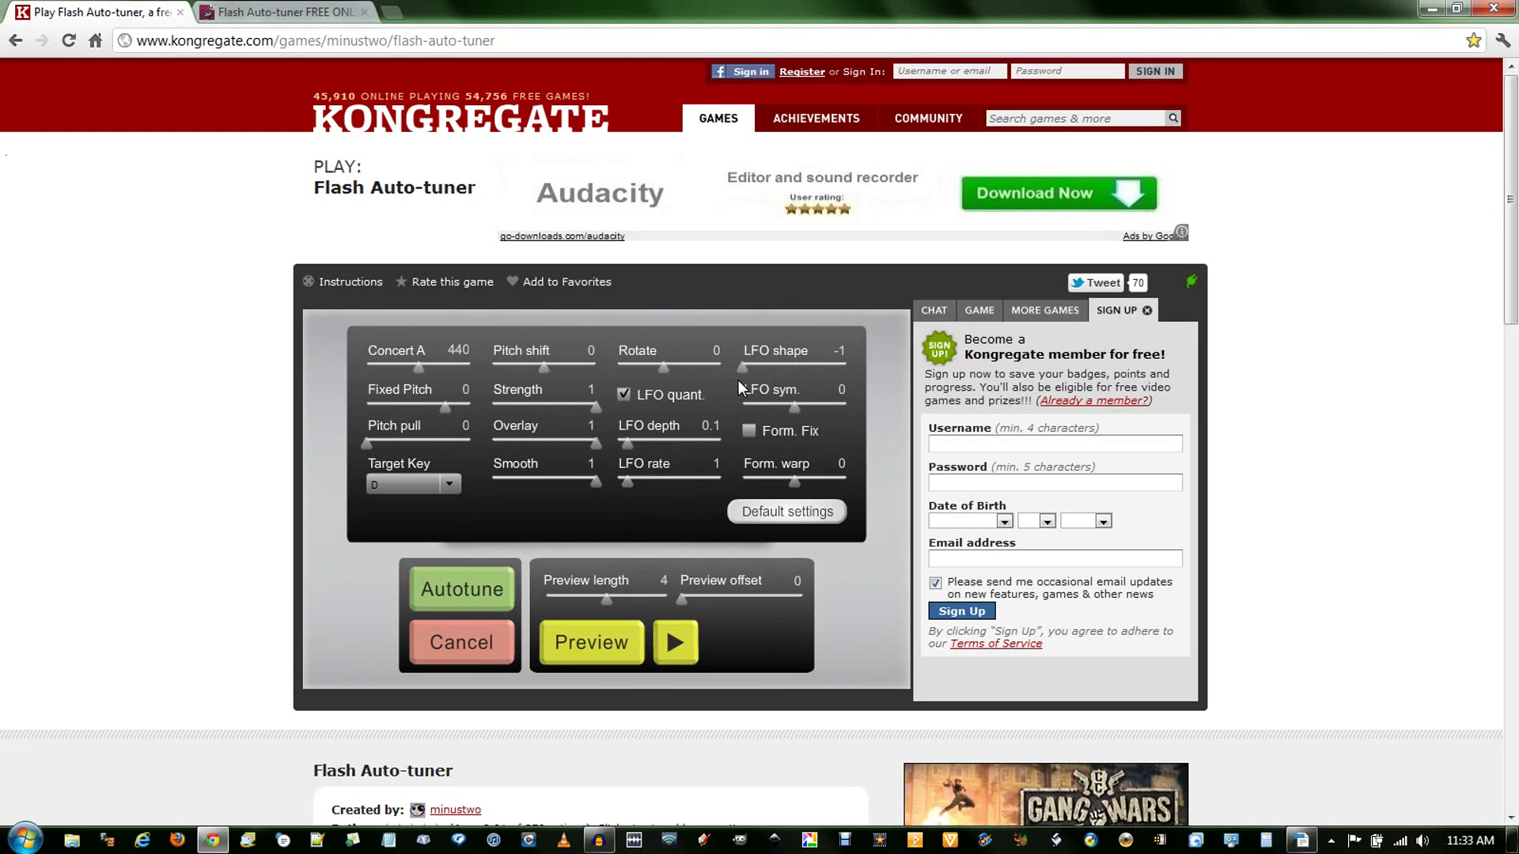
left_click(590, 647)
Raise LFO shape to -0.2, preview the result, and turn off Form. Fix
left_click_drag(743, 371, 780, 378)
left_click(611, 655)
left_click(749, 432)
Preview the vocal with Form. Fix off and LFO depth at 0.1
left_click(600, 660)
Run Autotune on the full vocal, then export it as mp3 named 'output' in Auto-Tune
left_click(457, 594)
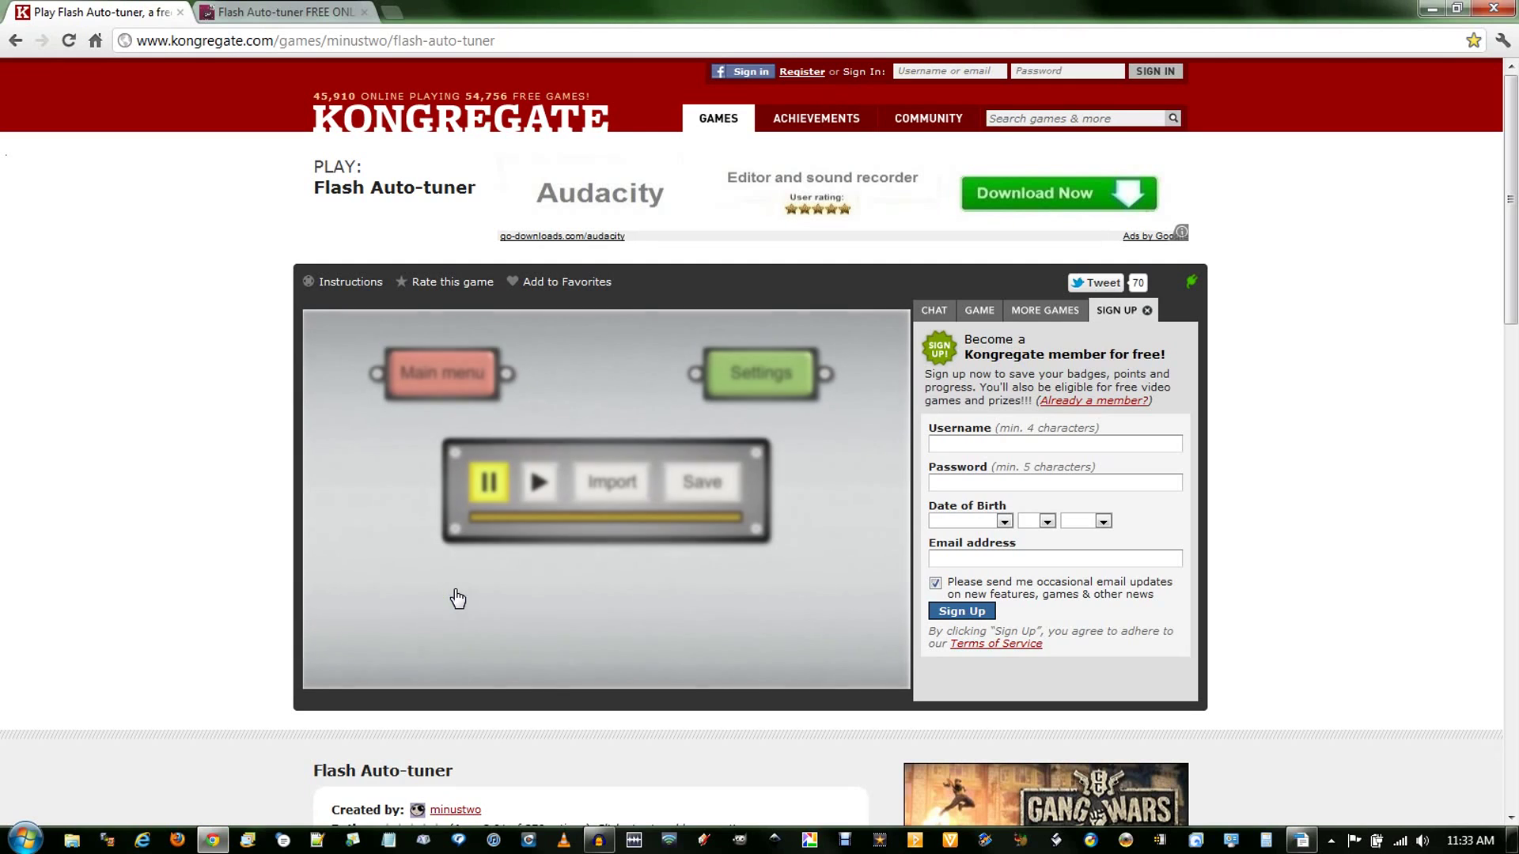
left_click(701, 485)
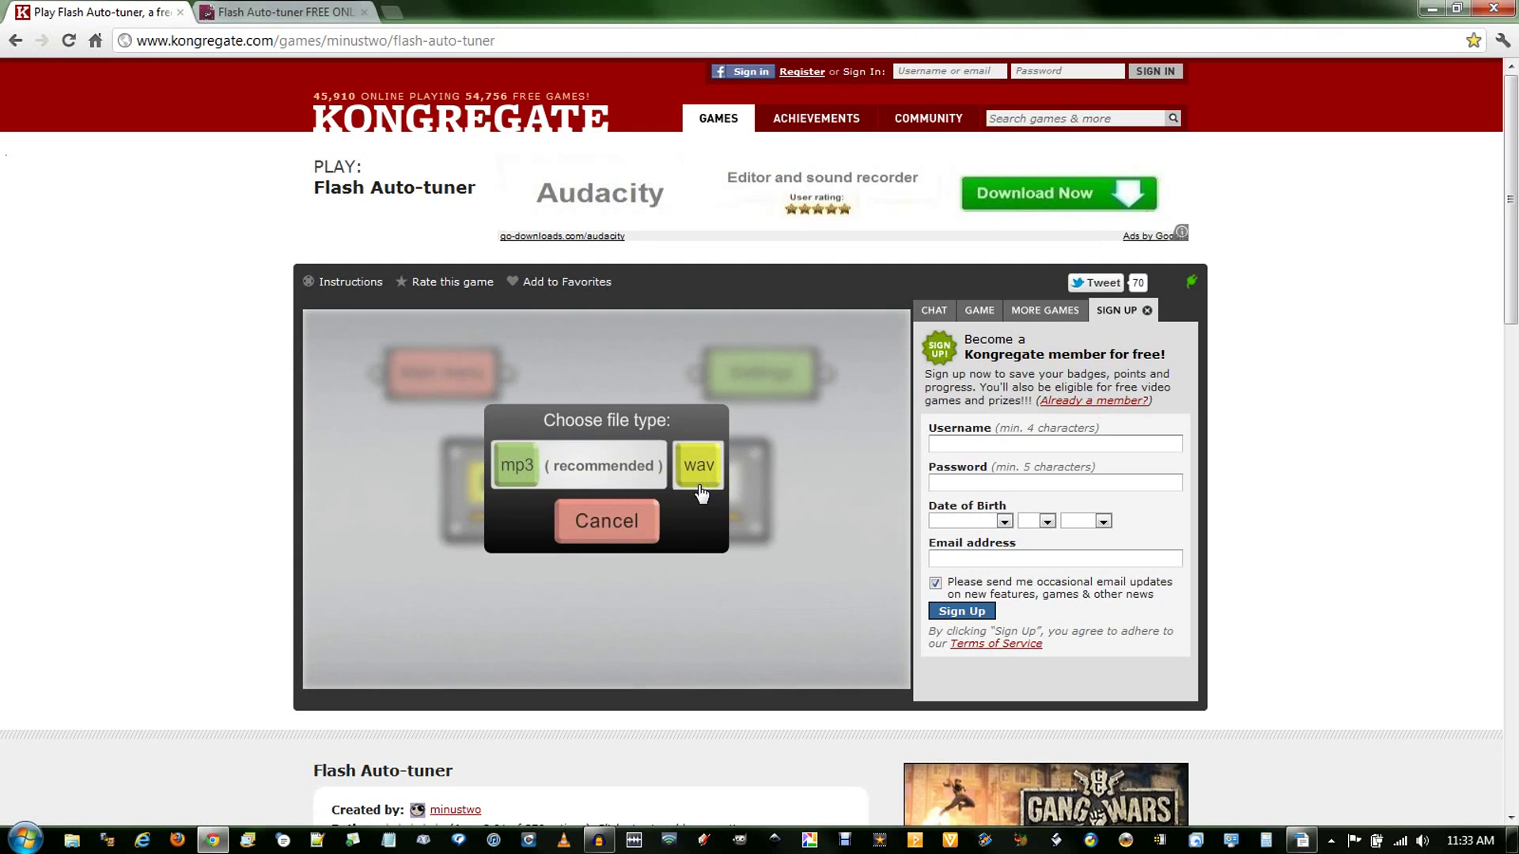
left_click(562, 467)
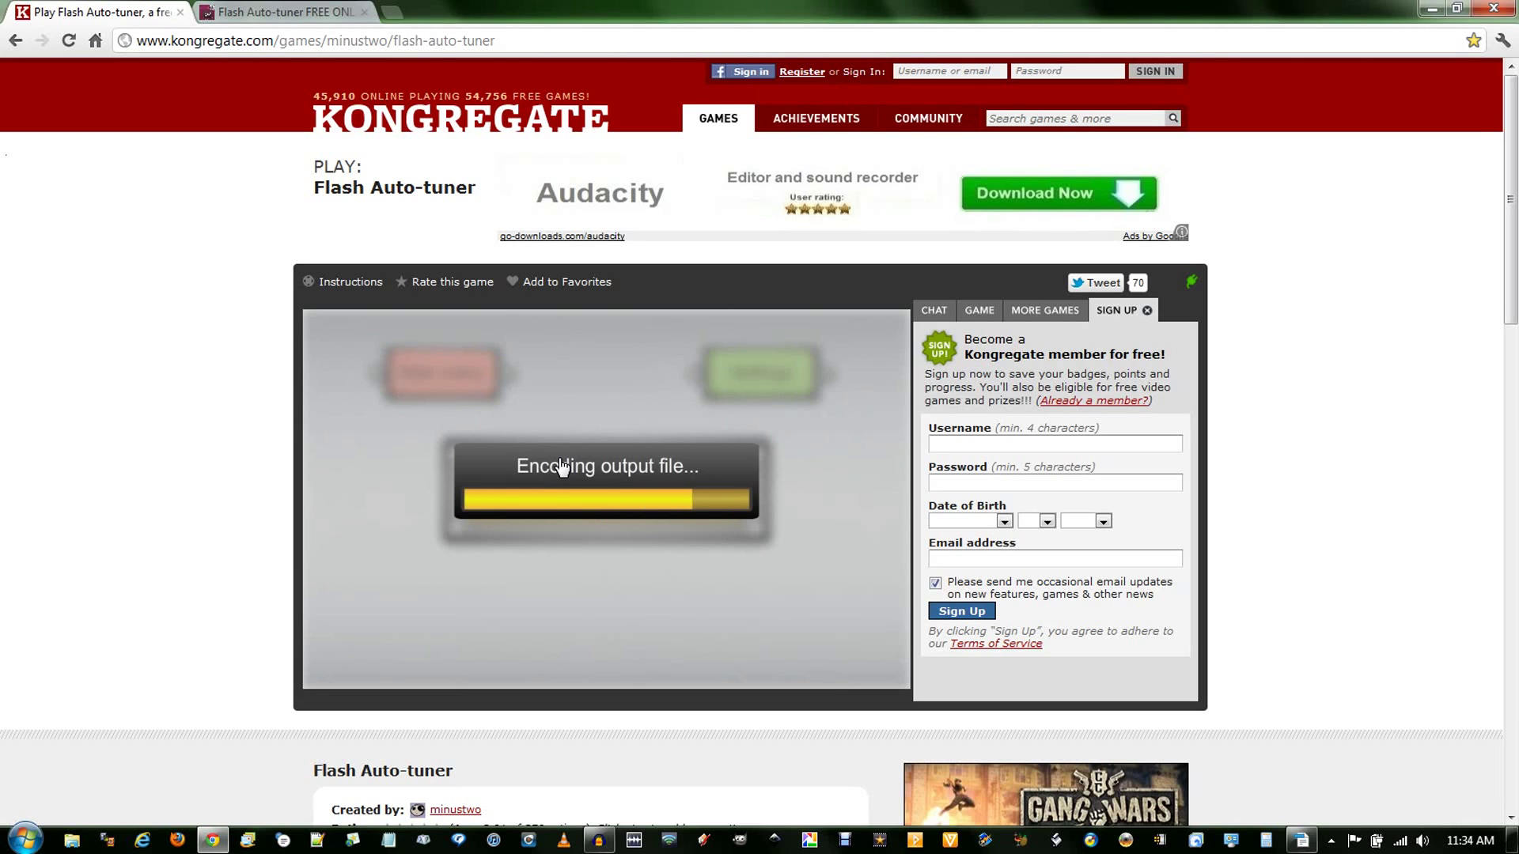
left_click(601, 510)
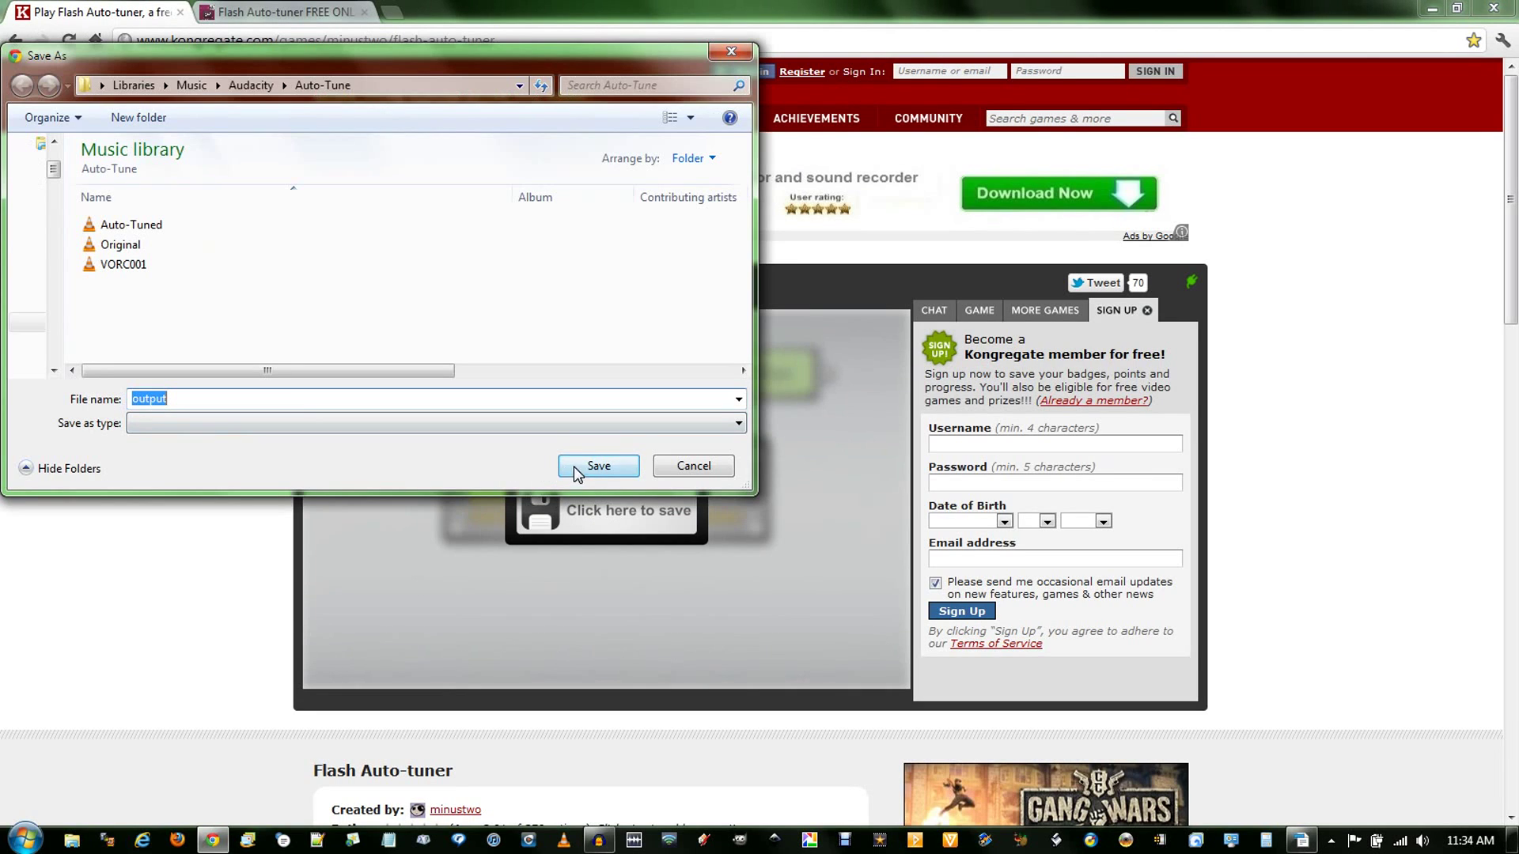
left_click(590, 467)
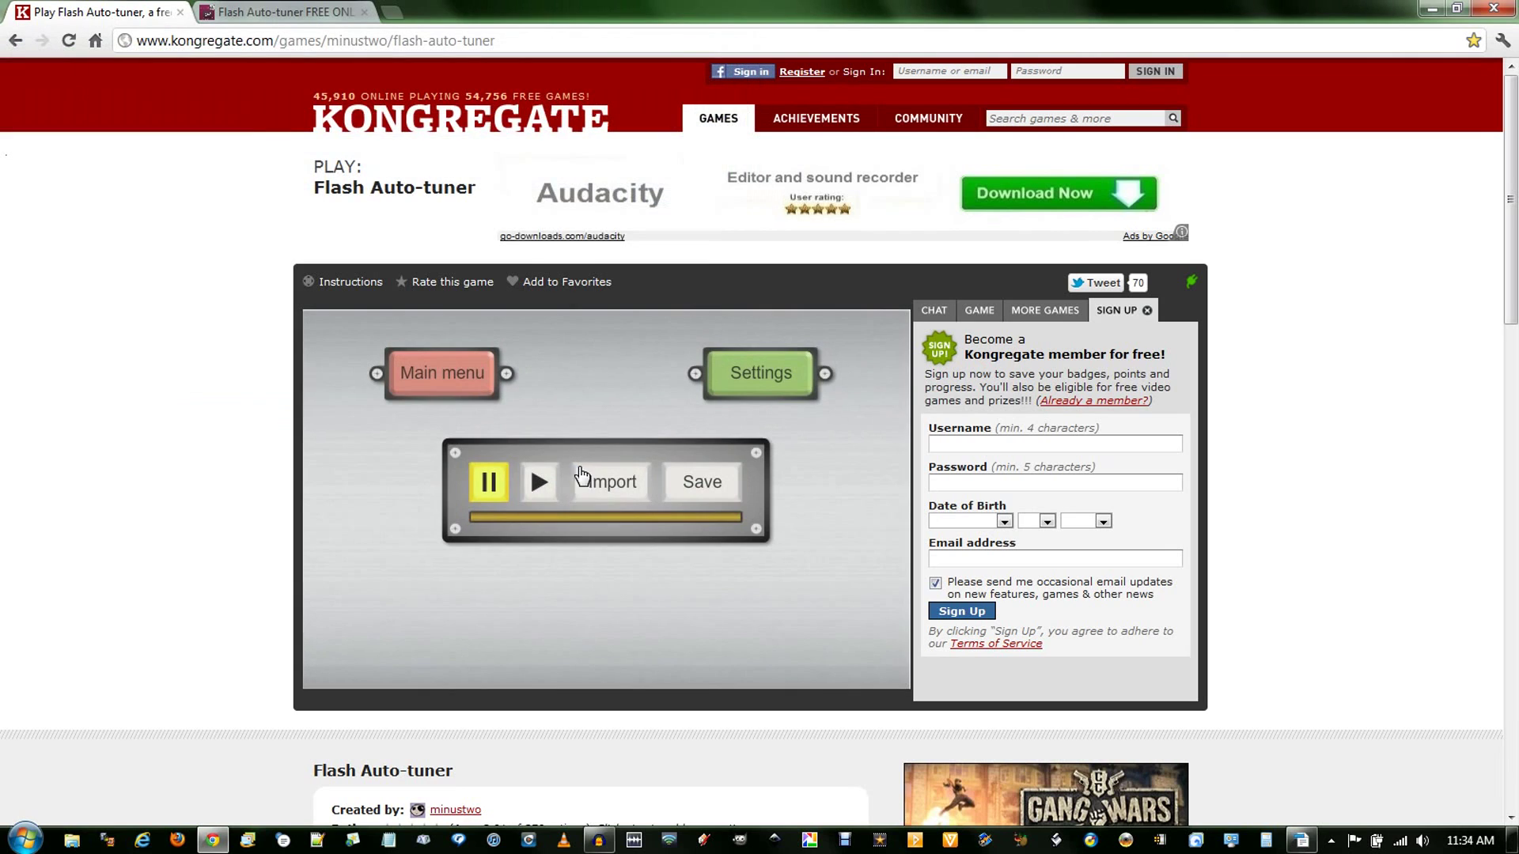